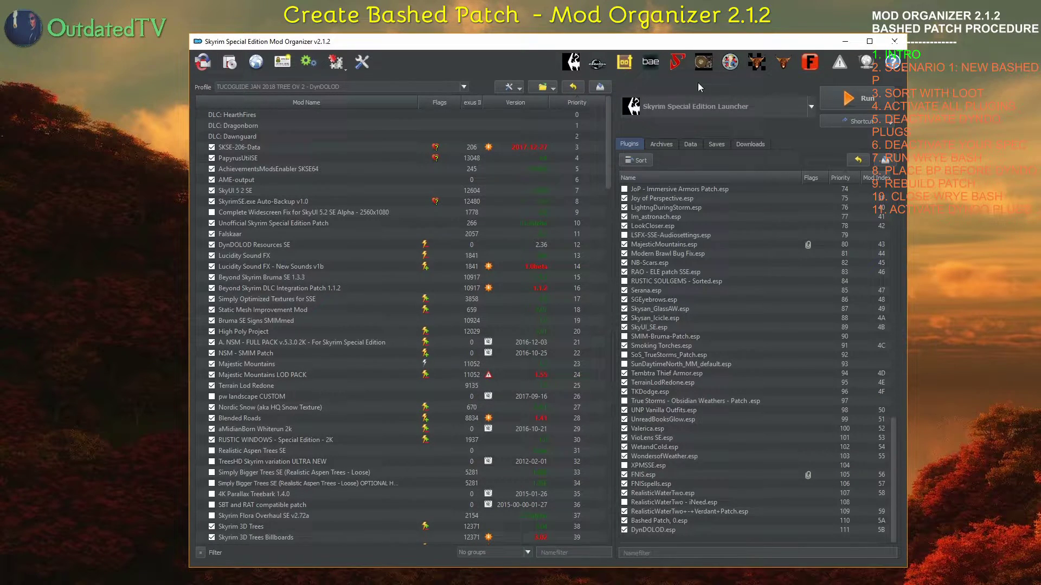
- Disable the old BP - TREE OV 2 - DynDOLOD mod at the bottom of the mod list
{"action": "scroll", "coordinate": [601, 186], "scroll_direction": "down", "scroll_amount": 7}
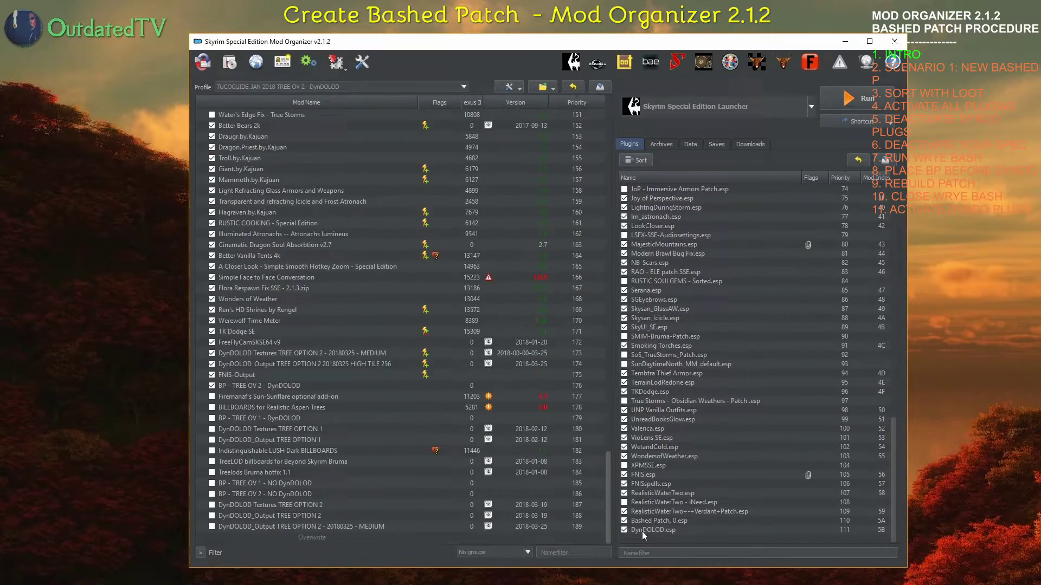
{"action": "scroll", "coordinate": [602, 186], "scroll_direction": "up", "scroll_amount": 7}
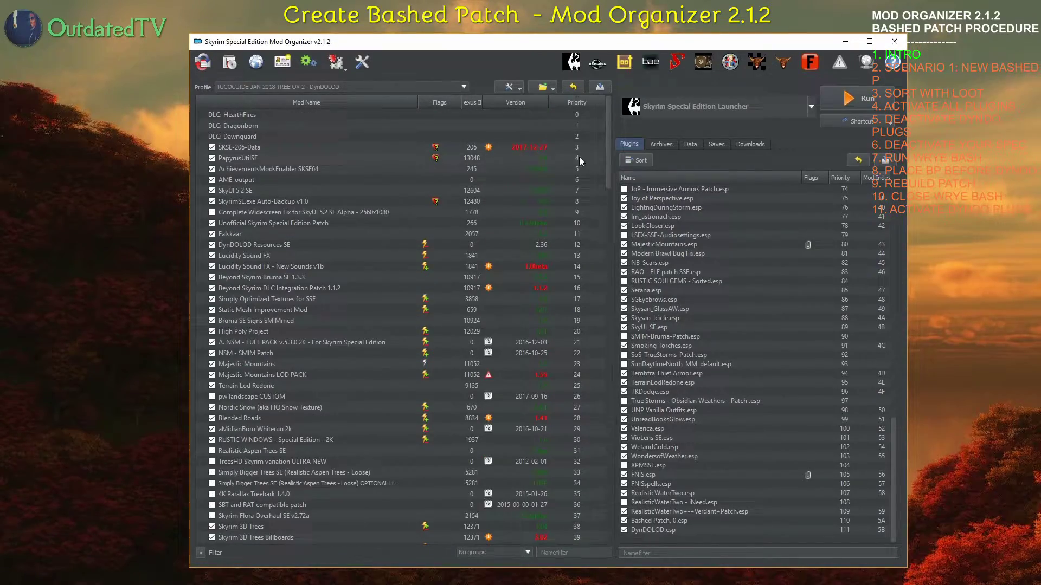
{"action": "left_click_drag", "start_coordinate": [609, 157], "coordinate": [635, 493]}
{"action": "left_click", "coordinate": [393, 486]}
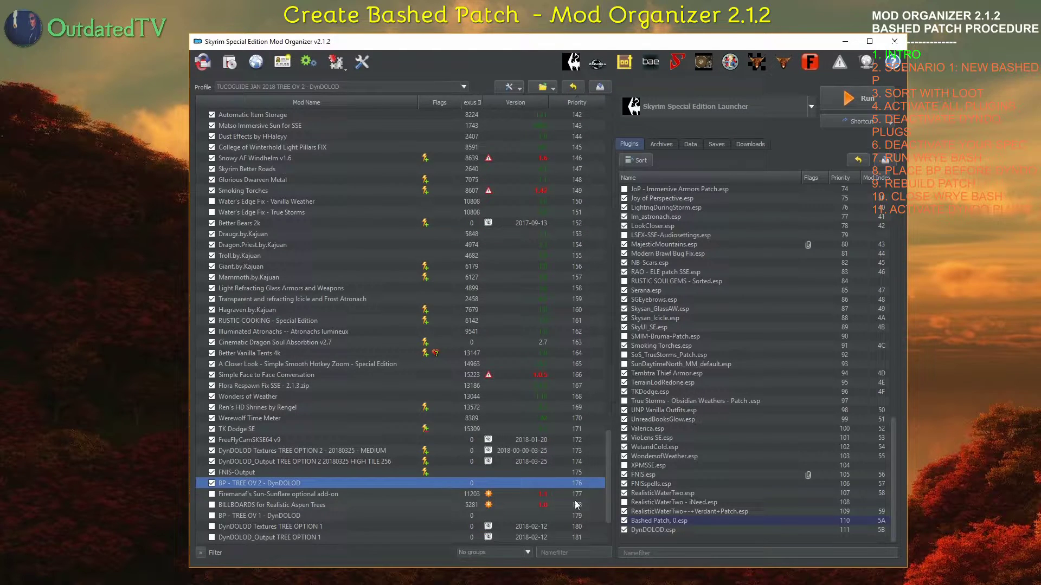
{"action": "left_click_drag", "start_coordinate": [606, 503], "coordinate": [623, 371]}
{"action": "key", "text": "space"}
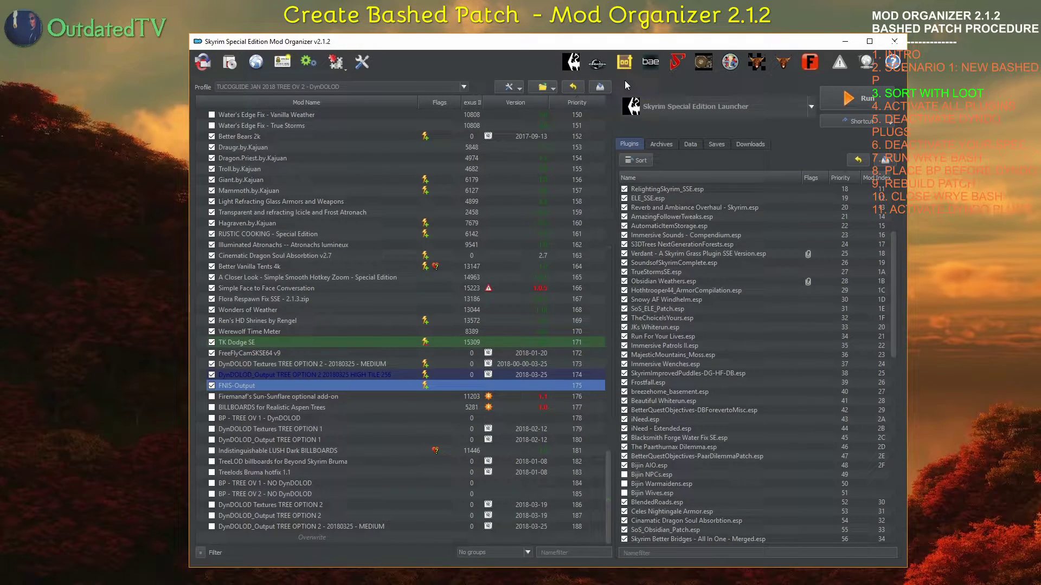
- Run LOOT from Mod Organizer, sort the plugin load order, and close LOOT
{"action": "left_click", "coordinate": [625, 64]}
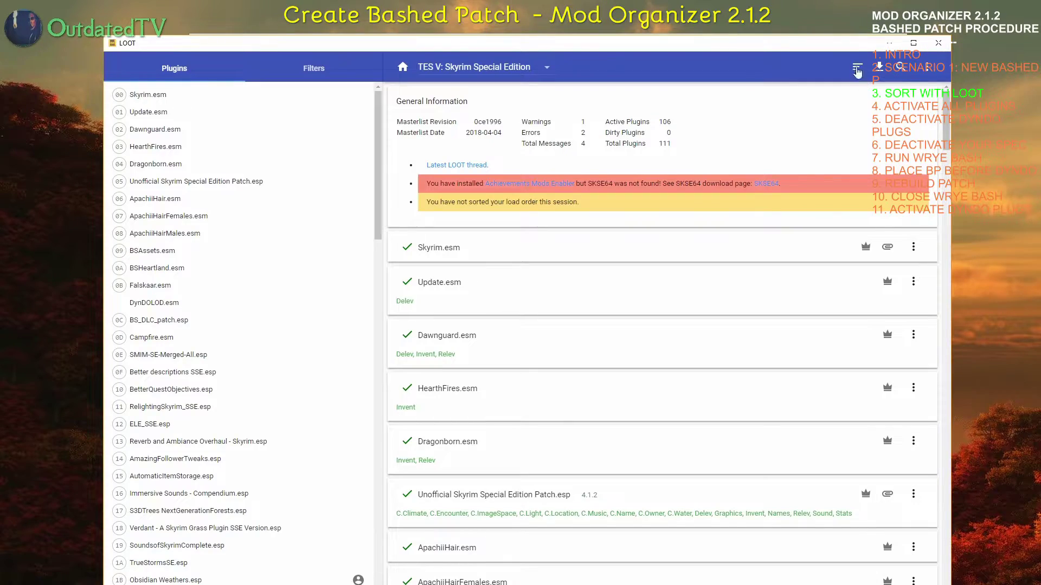
{"action": "left_click", "coordinate": [856, 68]}
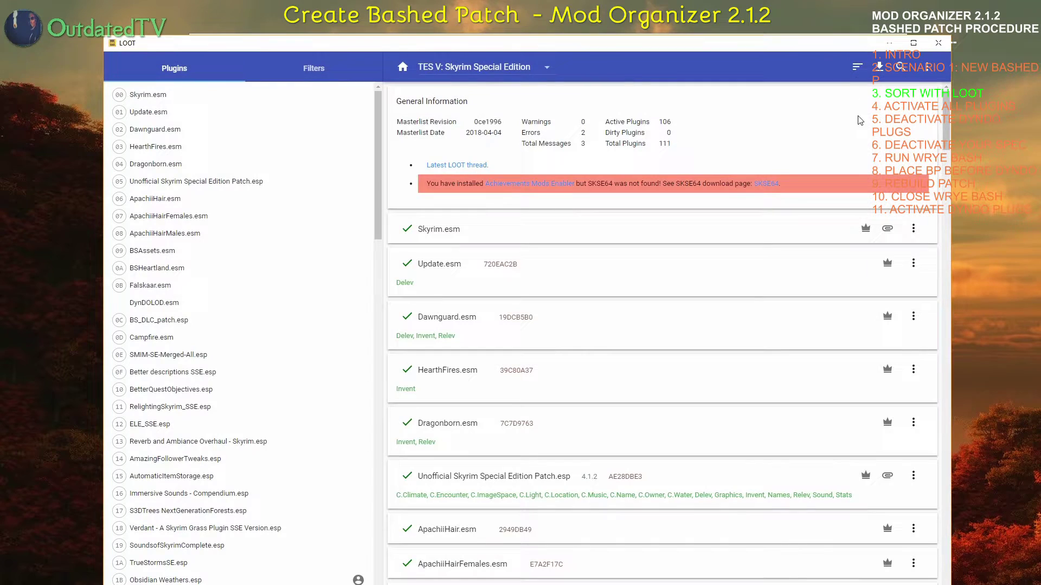
{"action": "left_click", "coordinate": [939, 46]}
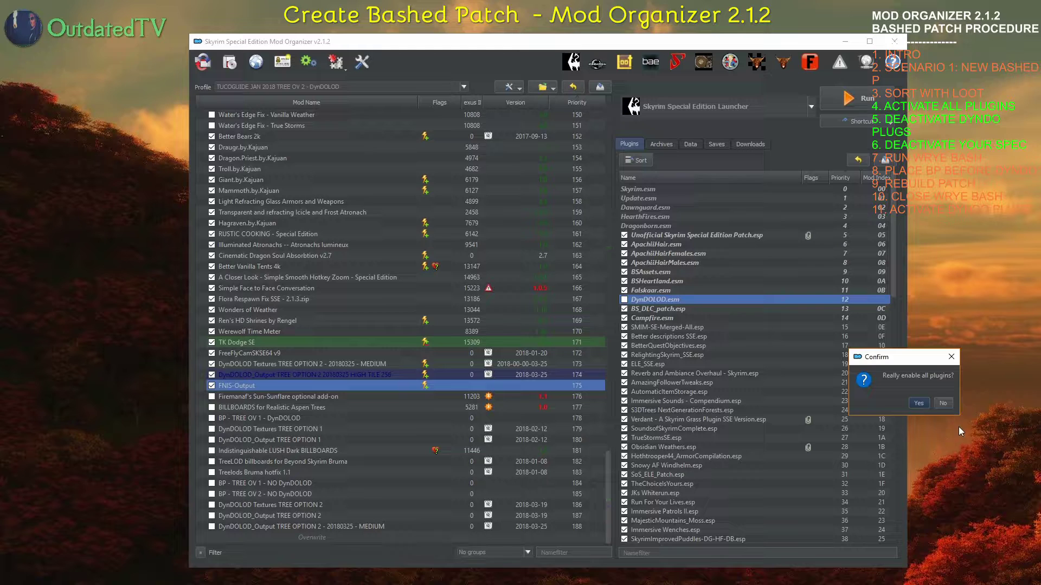
- Confirm enabling all plugins, then deactivate DynDOLOD.esm, Bijin Wives.esp and Bijin NPCs.esp
{"action": "left_click", "coordinate": [918, 404]}
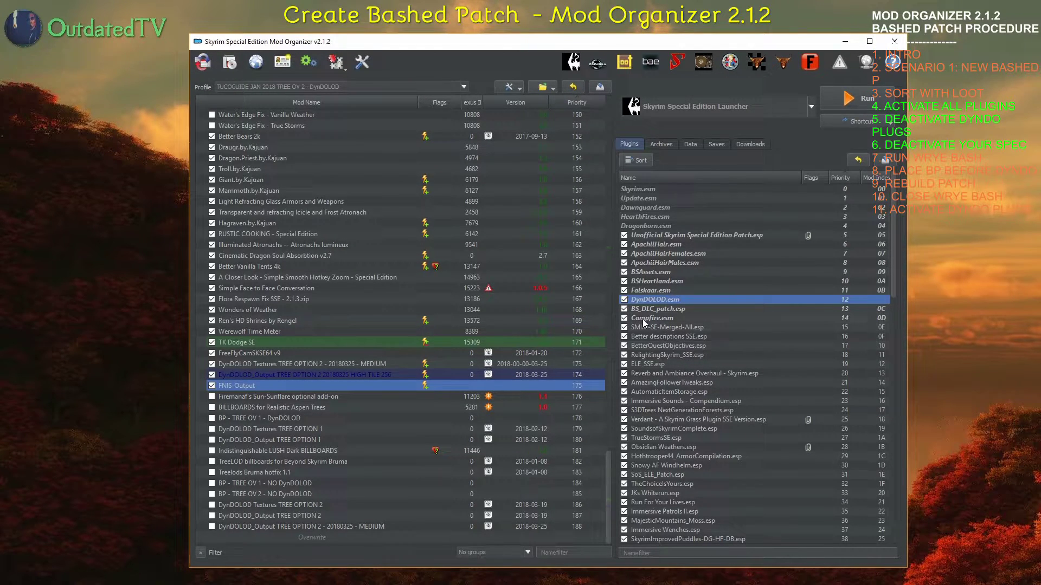
{"action": "left_click", "coordinate": [624, 300]}
{"action": "left_click_drag", "start_coordinate": [895, 278], "coordinate": [916, 298]}
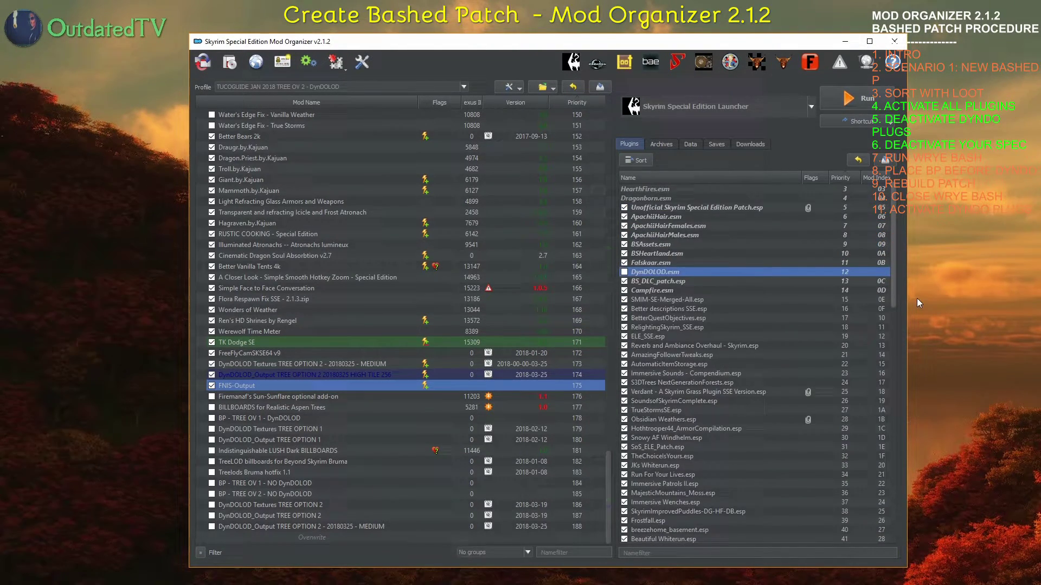
{"action": "scroll", "coordinate": [769, 432], "scroll_direction": "down", "scroll_amount": 5}
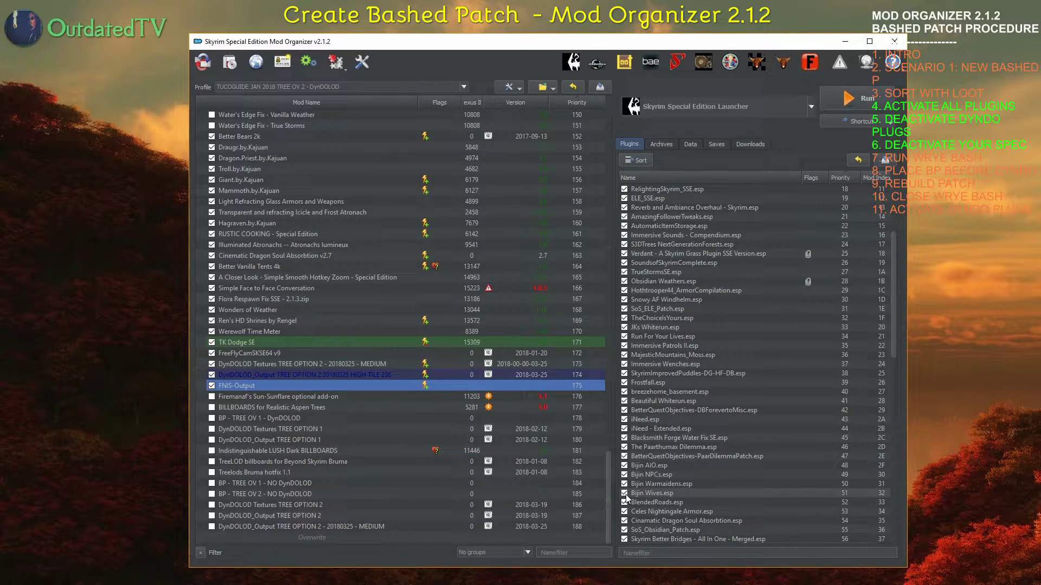
{"action": "left_click", "coordinate": [624, 493]}
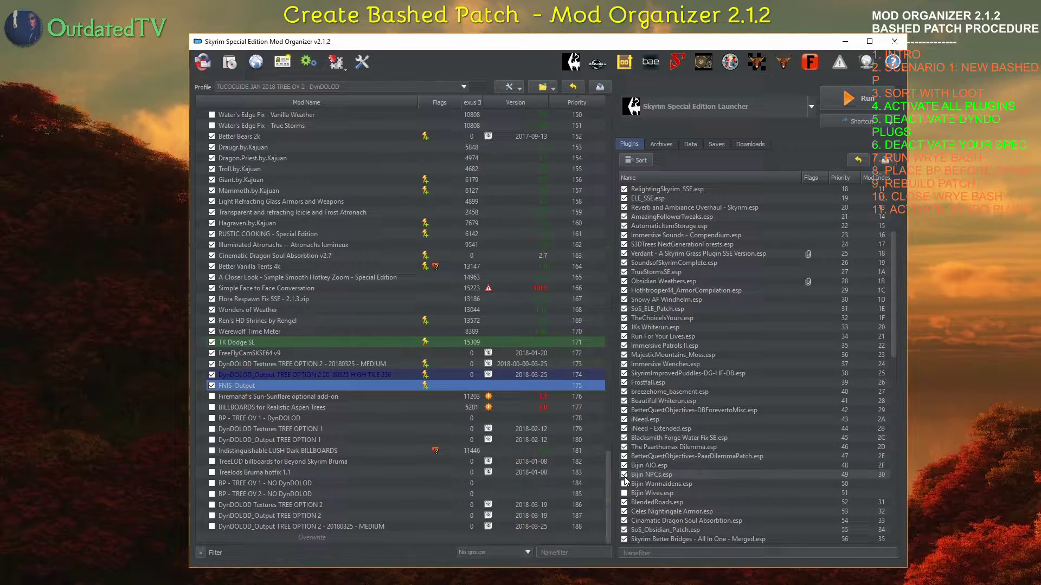
{"action": "left_click", "coordinate": [624, 475]}
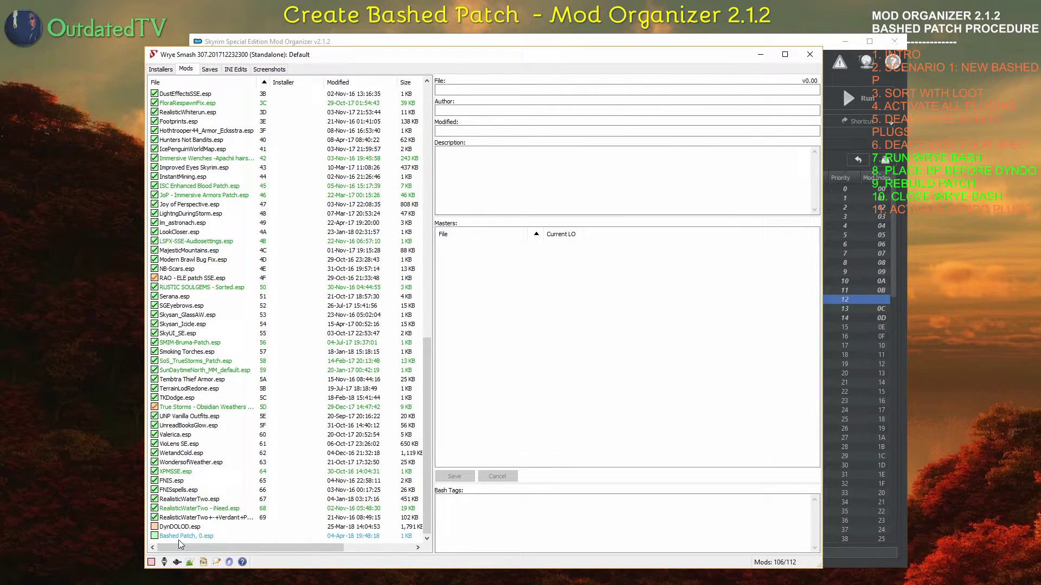
- Move Bashed Patch, 0.esp above DynDOLOD.esp, activate it and choose Rebuild Patch
{"action": "left_click", "coordinate": [177, 536]}
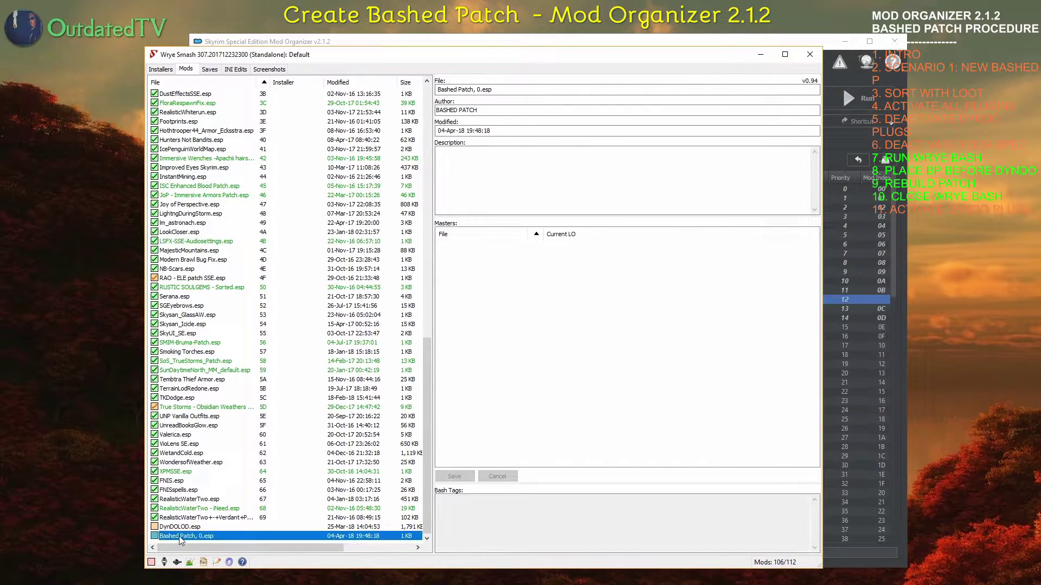
{"action": "left_click_drag", "start_coordinate": [183, 526], "coordinate": [184, 526]}
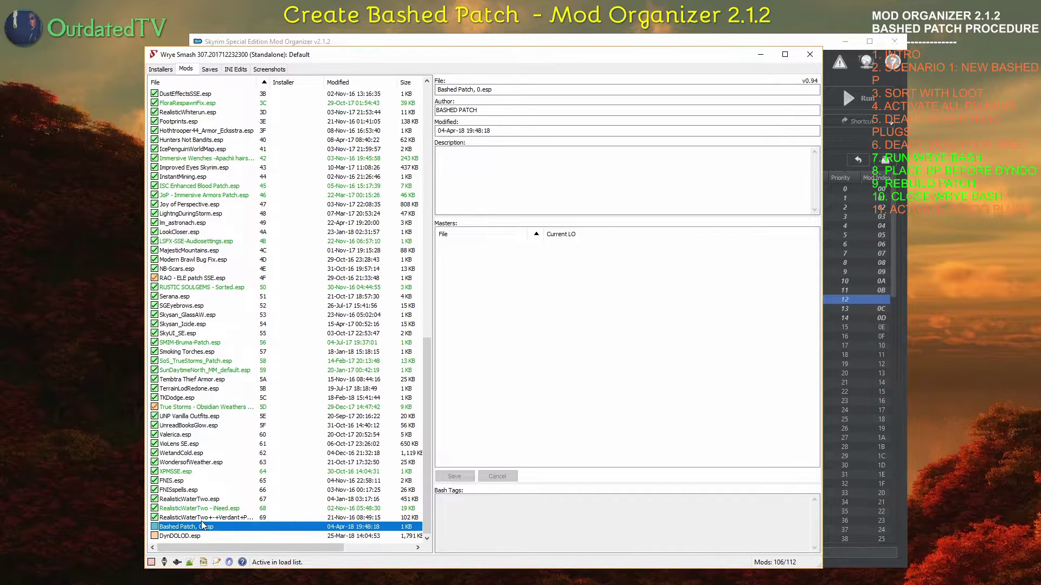
{"action": "left_click", "coordinate": [154, 527]}
{"action": "right_click", "coordinate": [173, 528]}
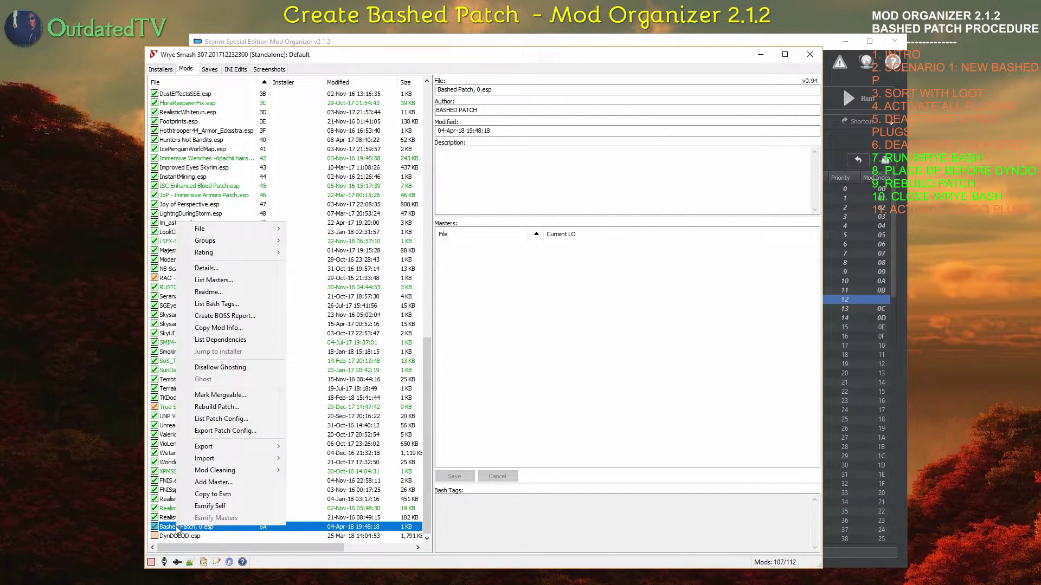
{"action": "left_click", "coordinate": [215, 407]}
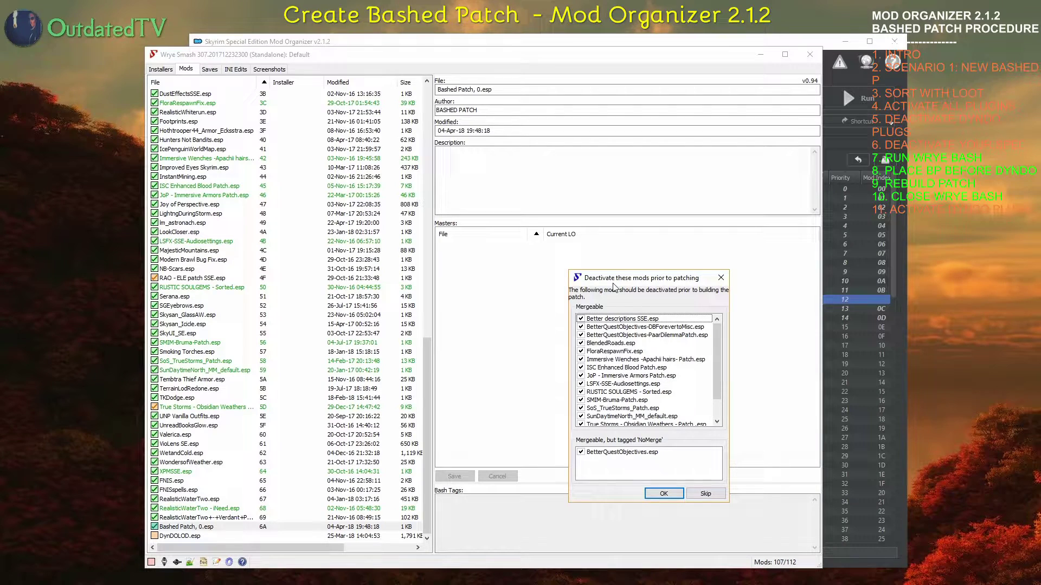
- Deactivate the mergeable mods, build the Bashed Patch, and dismiss the 1610-records-changed report
{"action": "left_click", "coordinate": [653, 493]}
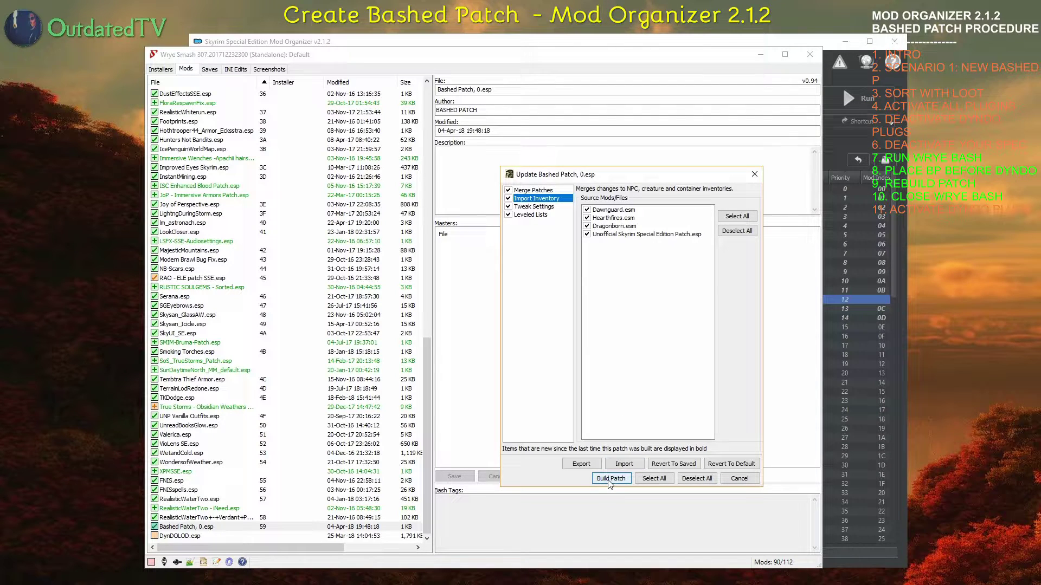
{"action": "left_click", "coordinate": [609, 479]}
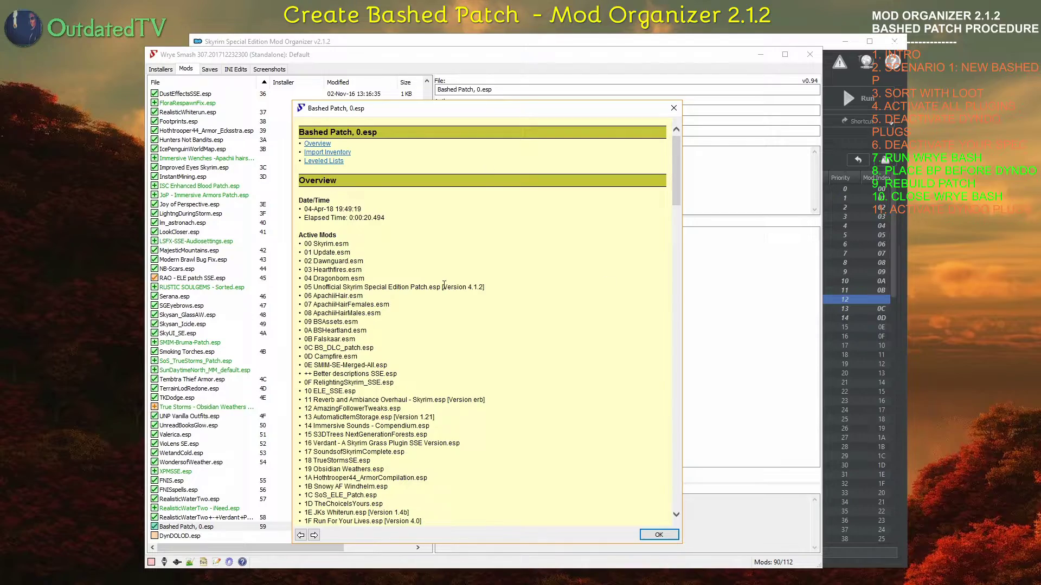
{"action": "left_click_drag", "start_coordinate": [676, 144], "coordinate": [661, 109]}
{"action": "left_click", "coordinate": [658, 534]}
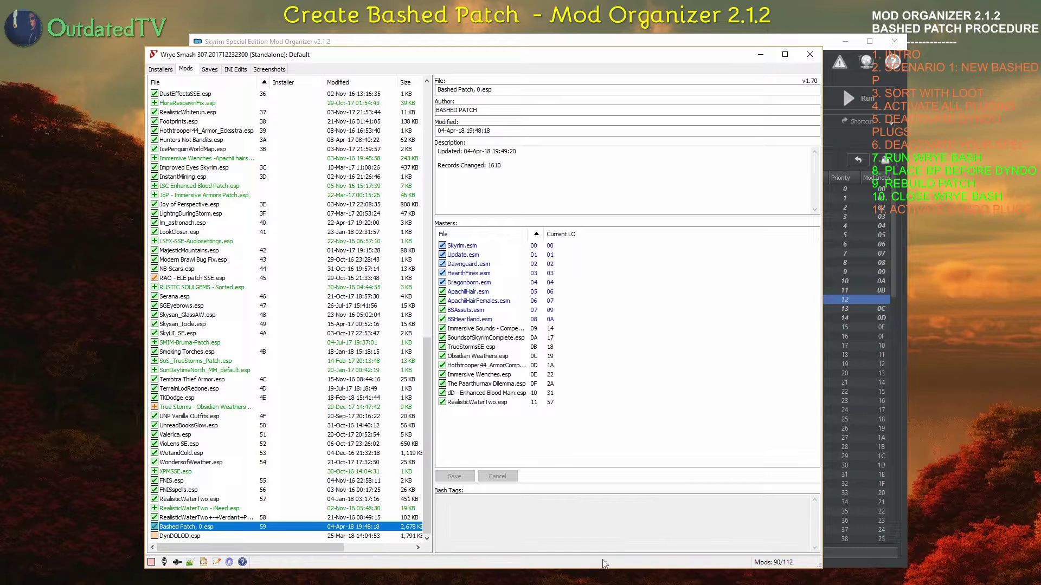
- Close Wrye Bash and check that Overwrite holds Bashed Patch, 0.esp (2.62 MB) and Docs
{"action": "left_click", "coordinate": [809, 54]}
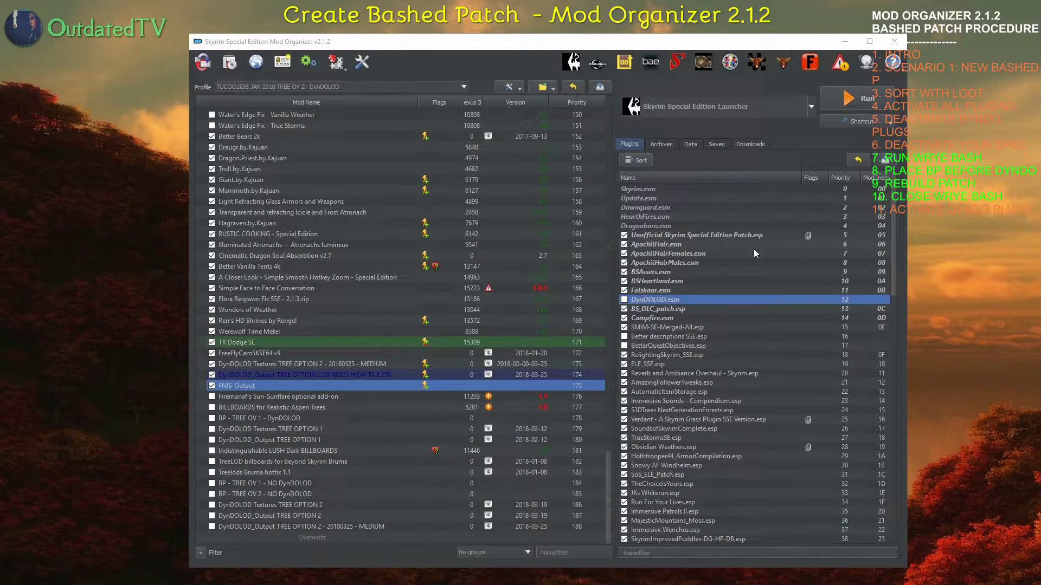
{"action": "double_click", "coordinate": [319, 537]}
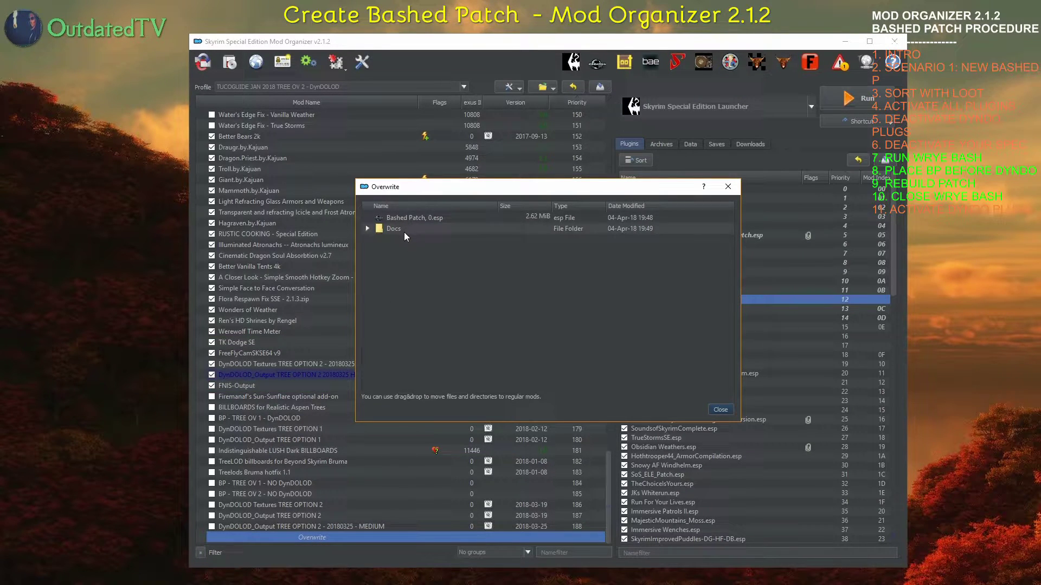
{"action": "left_click_drag", "start_coordinate": [457, 188], "coordinate": [456, 180]}
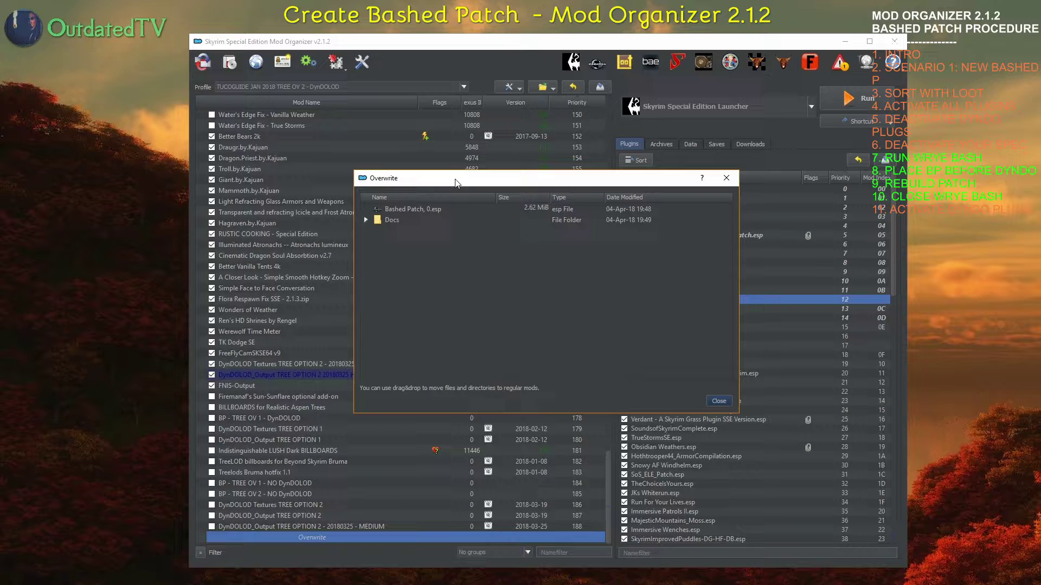
{"action": "left_click", "coordinate": [718, 401]}
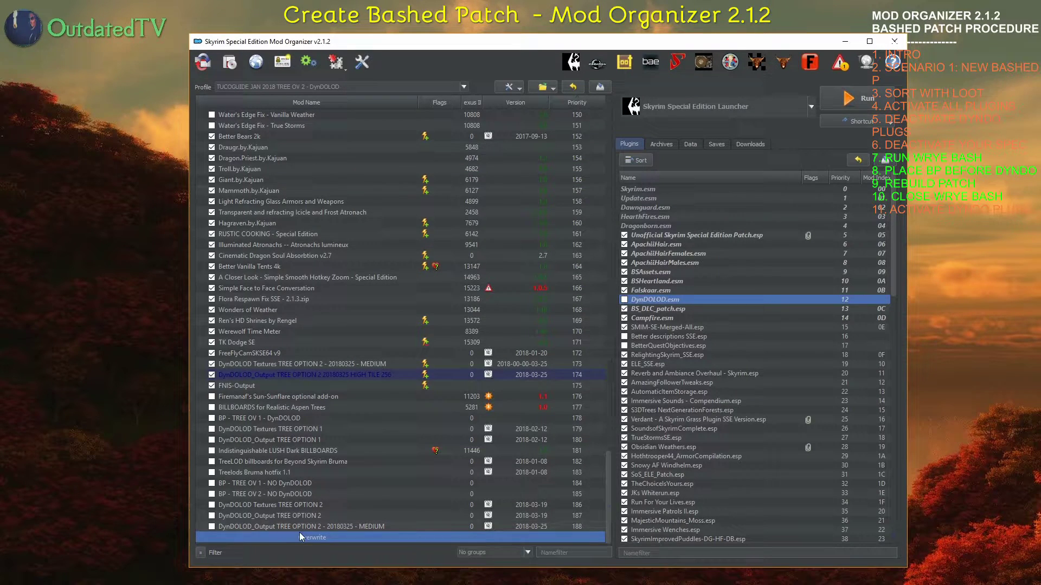
- Create a new mod named BP - TREE OV 2 - DynDOLOD from the Overwrite contents
{"action": "right_click", "coordinate": [310, 541]}
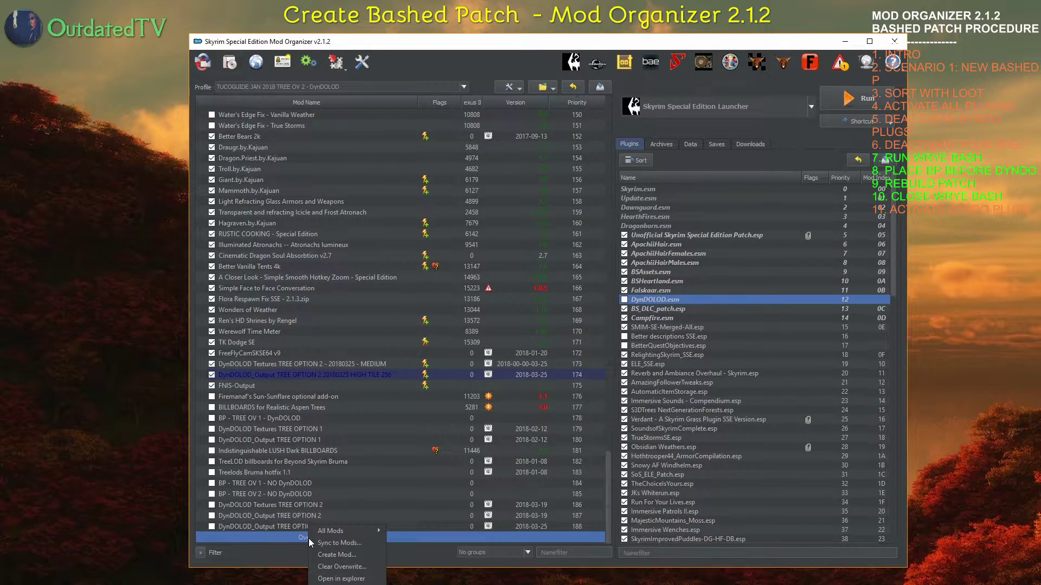
{"action": "left_click", "coordinate": [334, 554]}
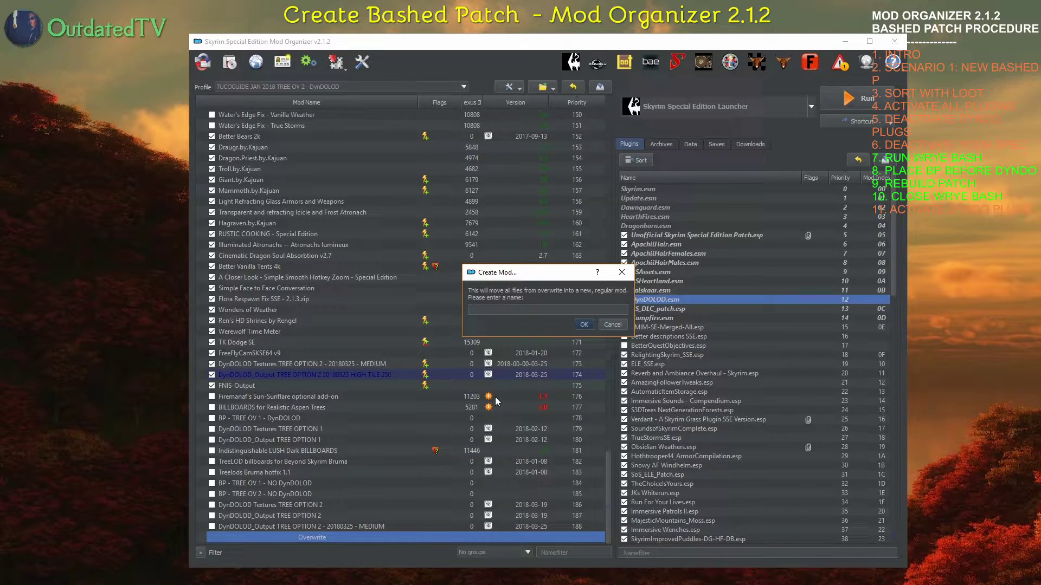
{"action": "type", "text": "BP - TREE OV 2 - DynDOLOD"}
{"action": "key", "text": "Return"}
- Enable the new BP - TREE OV 2 - DynDOLOD mod and move it higher in the list
{"action": "scroll", "coordinate": [294, 510], "scroll_direction": "down", "scroll_amount": 1}
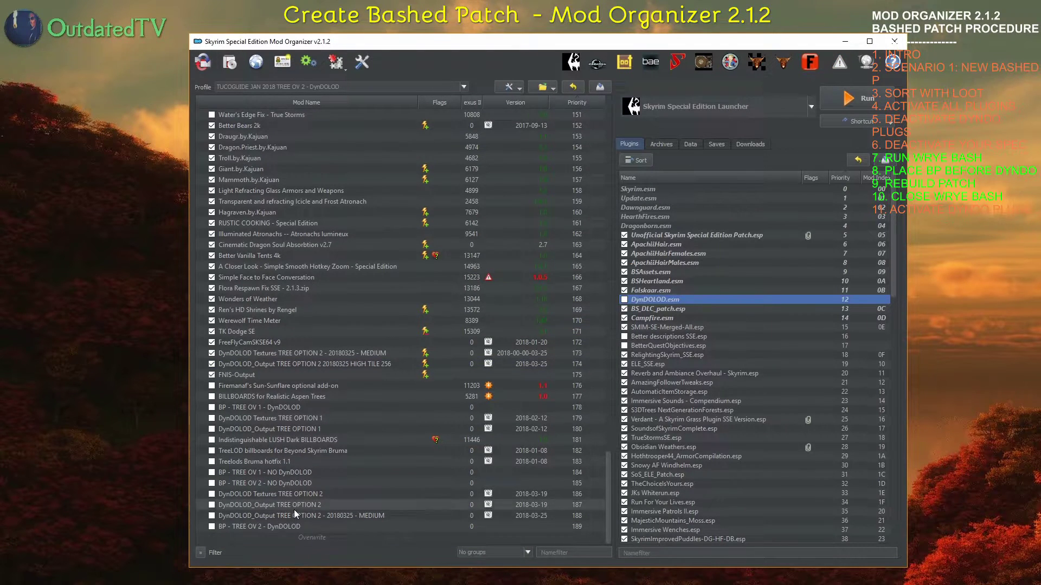
{"action": "left_click", "coordinate": [214, 527]}
{"action": "left_click_drag", "start_coordinate": [251, 528], "coordinate": [314, 381]}
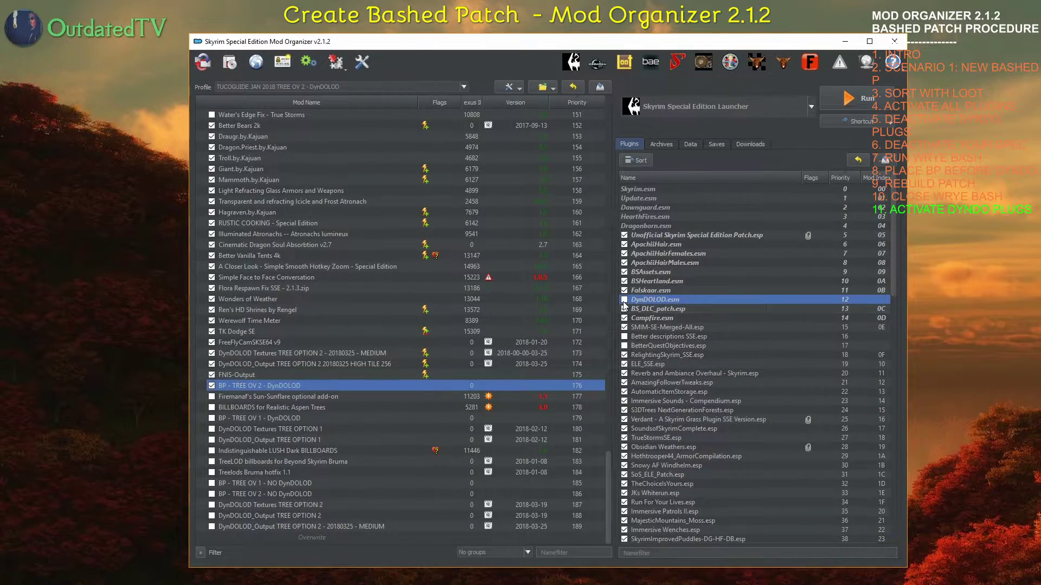
- Reactivate DynDOLOD.esm and scroll the plugin list to the bottom
{"action": "left_click", "coordinate": [624, 299]}
{"action": "left_click_drag", "start_coordinate": [893, 287], "coordinate": [905, 542]}
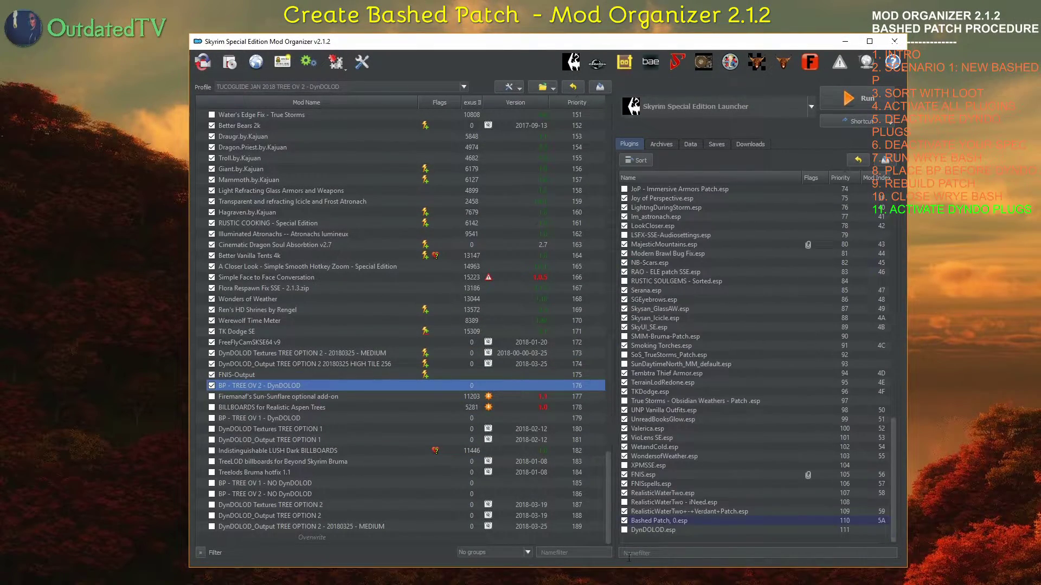